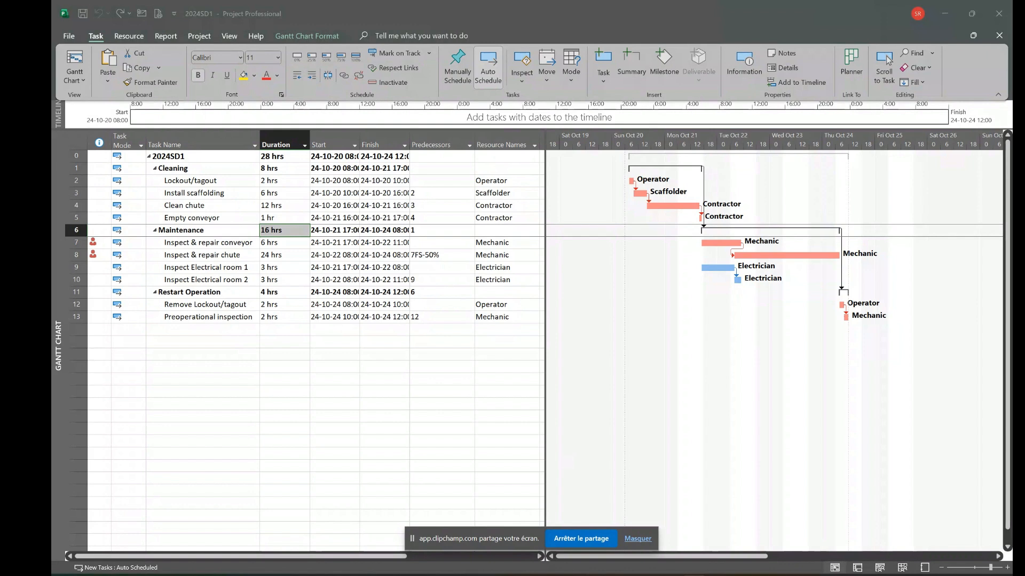
Examine the Gantt timescale's top, middle and bottom tier settings and the choices for how many tiers to show
right_click(650, 139)
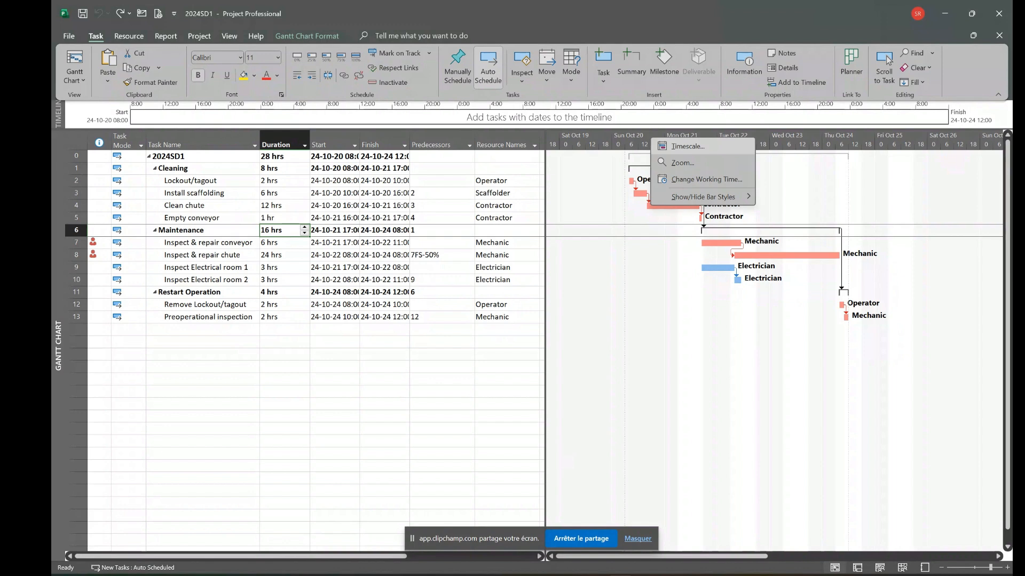
click(685, 146)
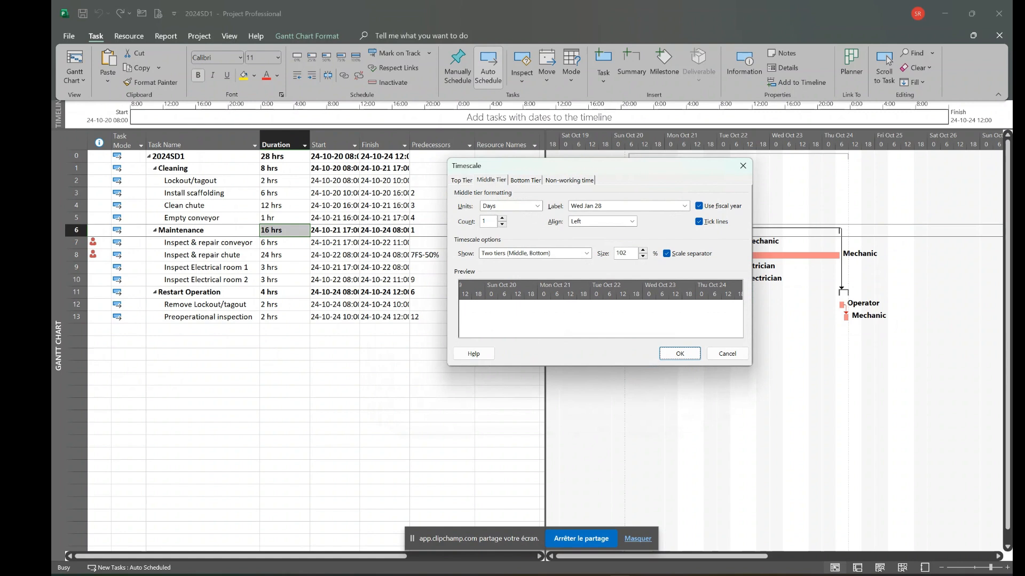
click(462, 180)
key(Right)
key(Right)
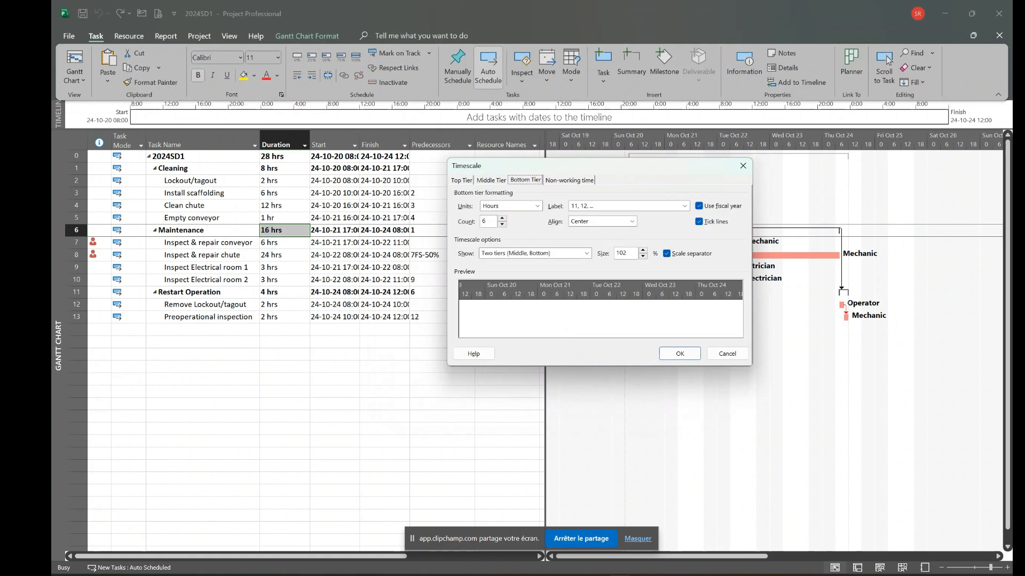
key(Left)
key(Left)
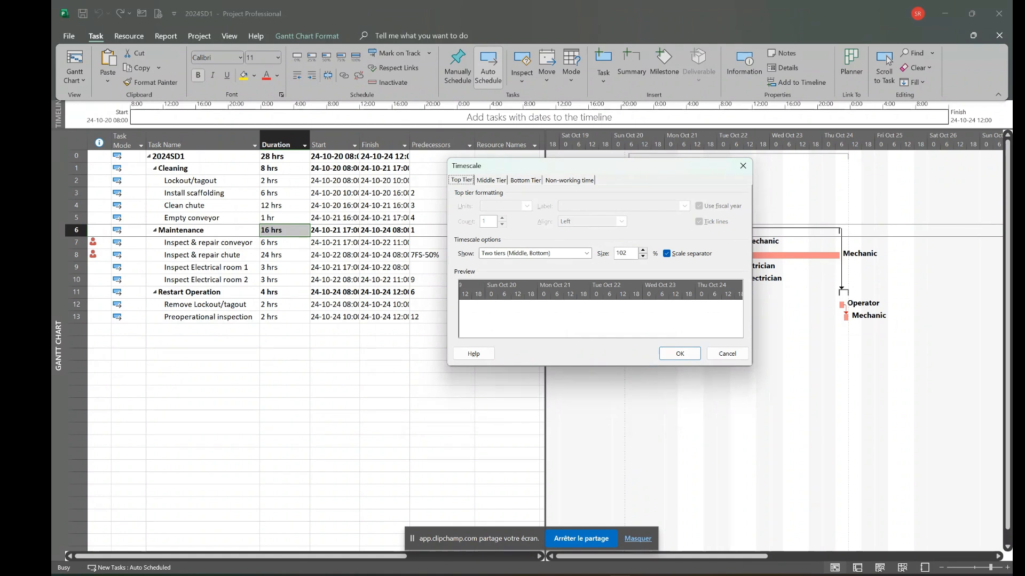
key(Right)
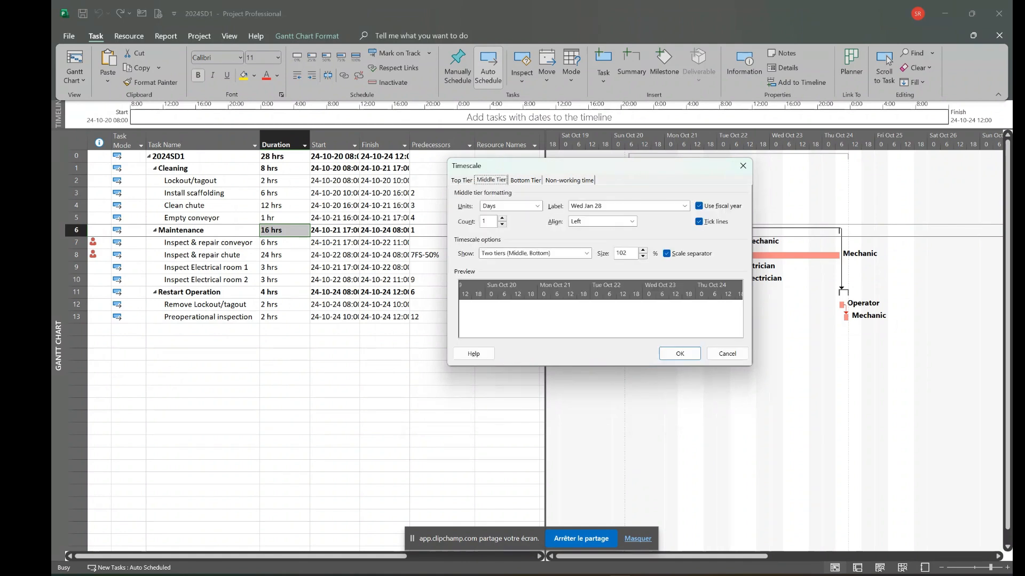
click(587, 253)
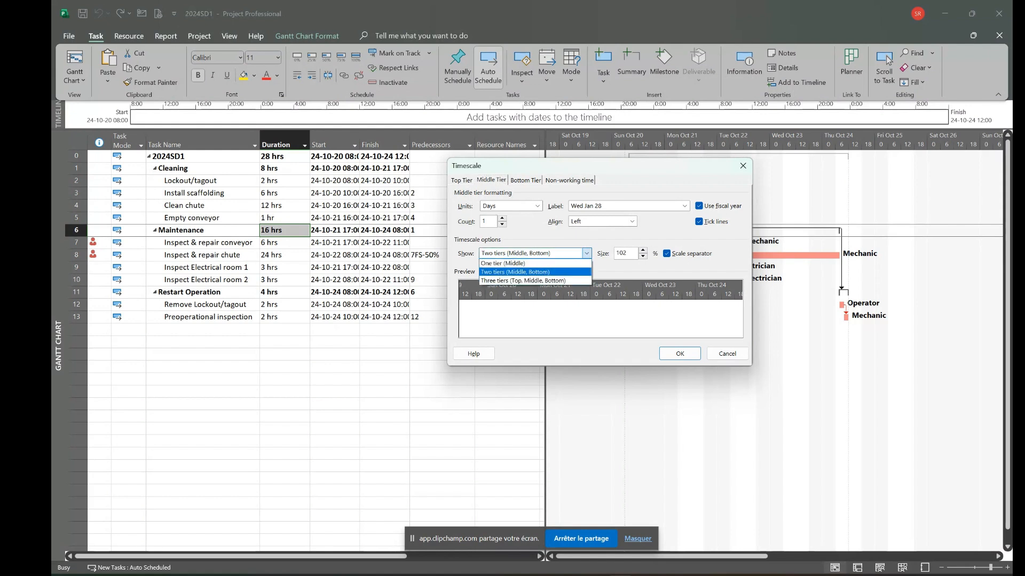
click(586, 254)
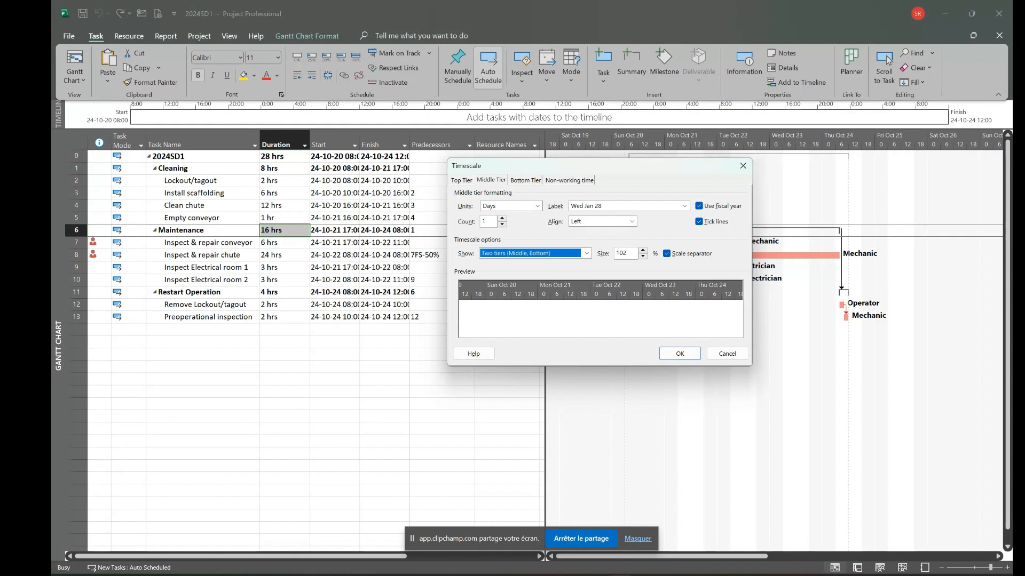
key(ctrl+Tab)
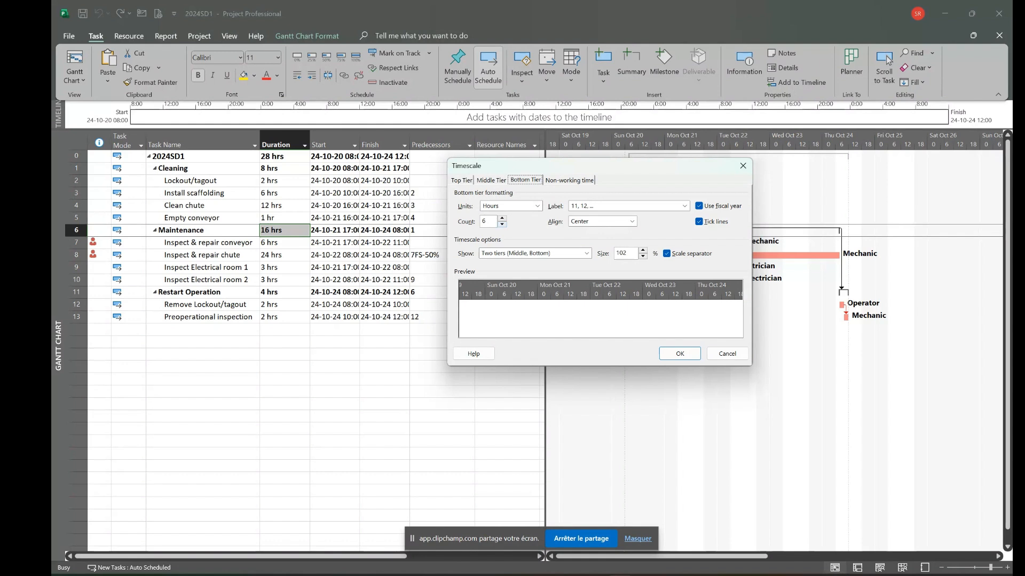
Try to lower the hour count of the timescale's bottom tier
click(502, 225)
click(502, 224)
click(502, 225)
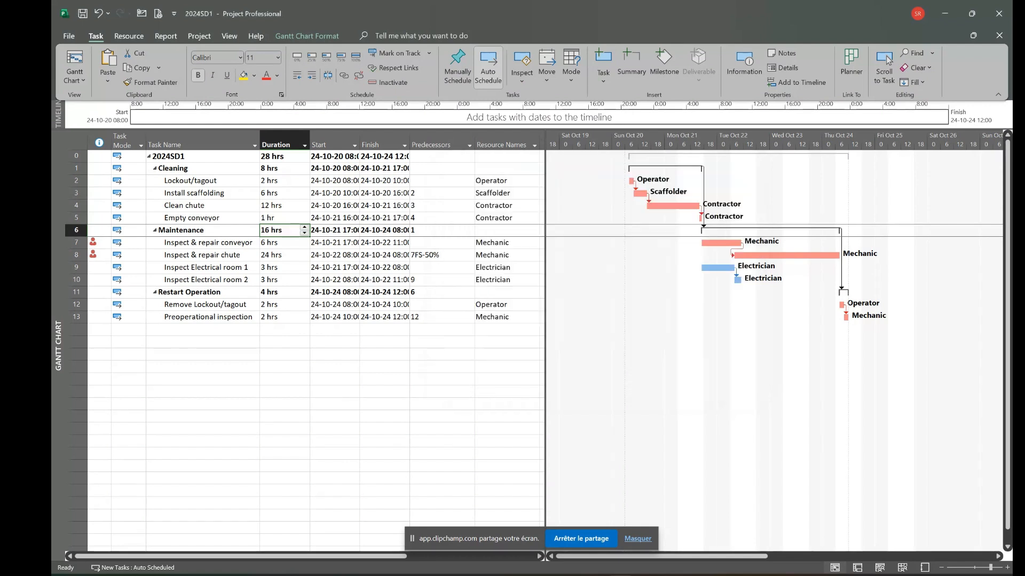
Set the count of the timescale's bottom tier to 3 hours and apply it to the Gantt chart
right_click(588, 140)
click(614, 149)
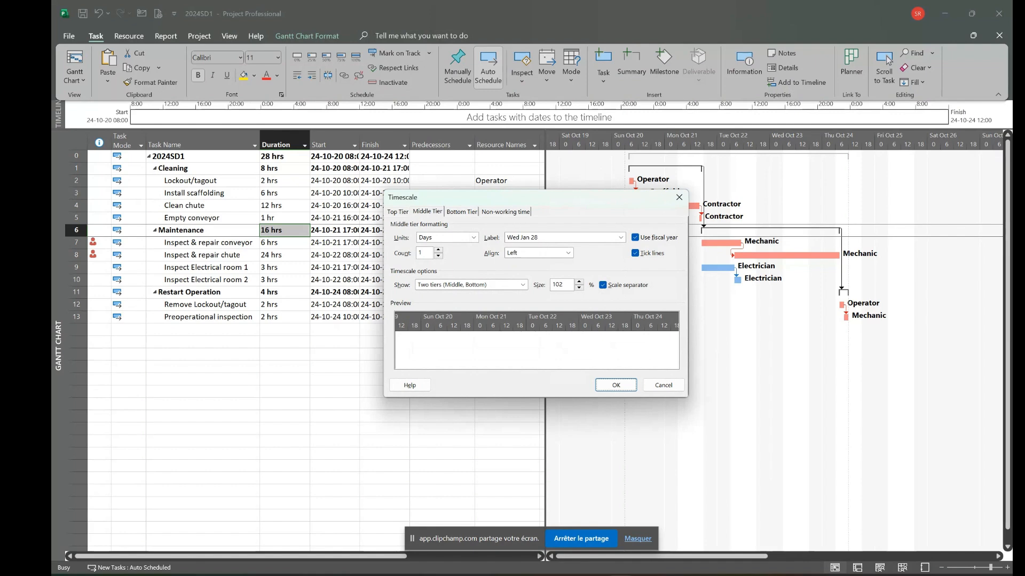
key(ctrl+Tab)
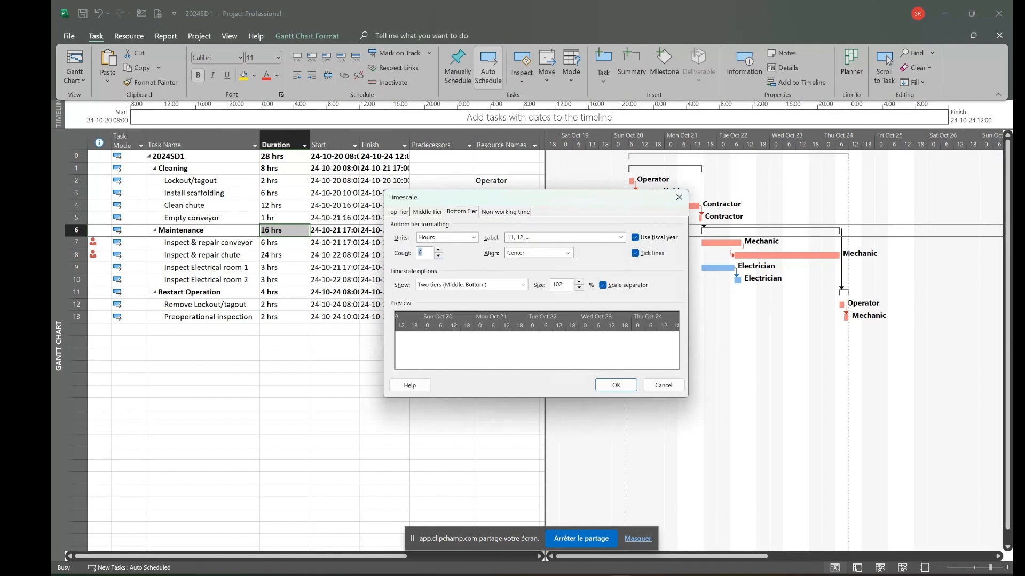
text(3)
key(Return)
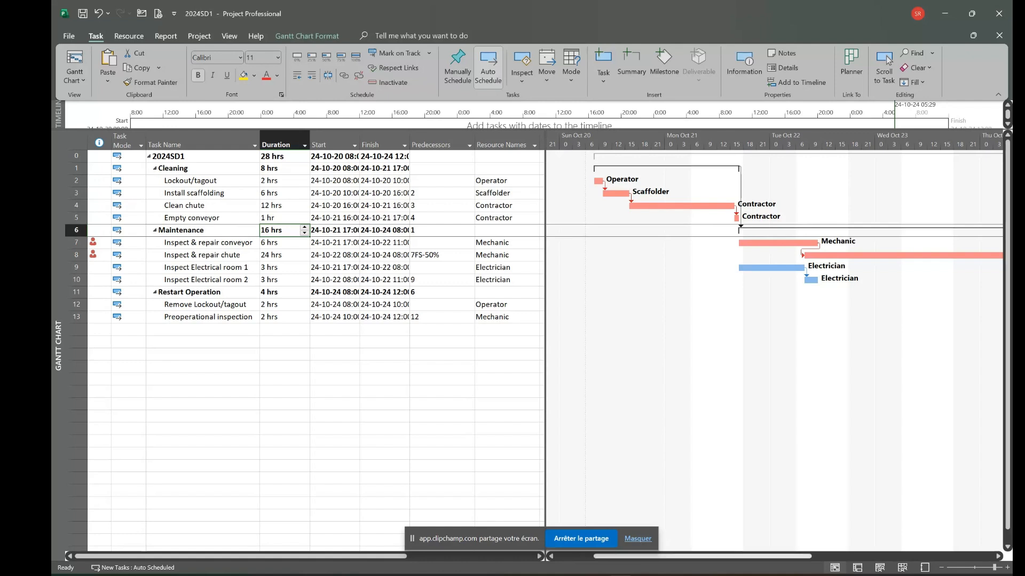
Hide the timeline above the Gantt chart
click(888, 60)
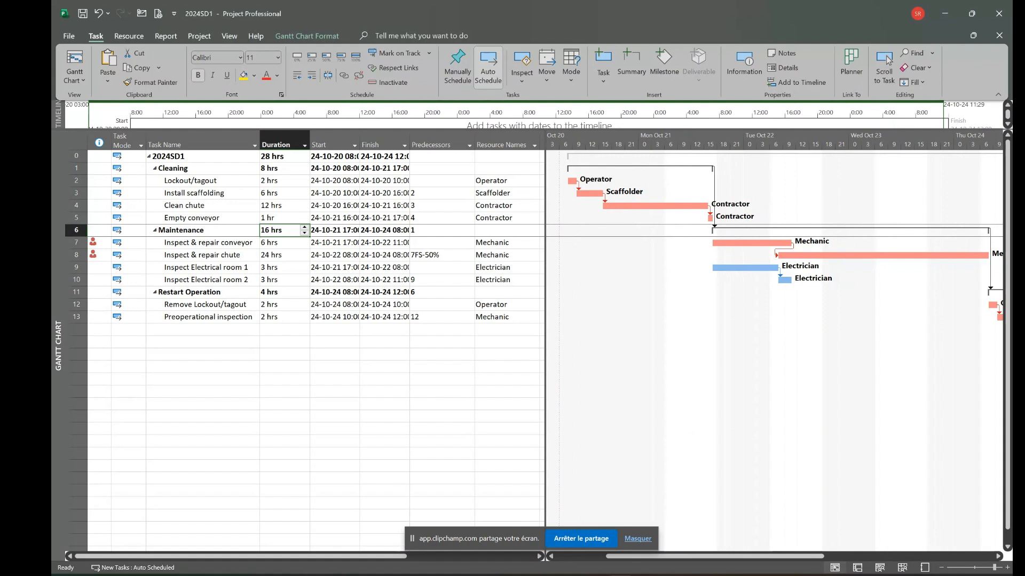
right_click(635, 250)
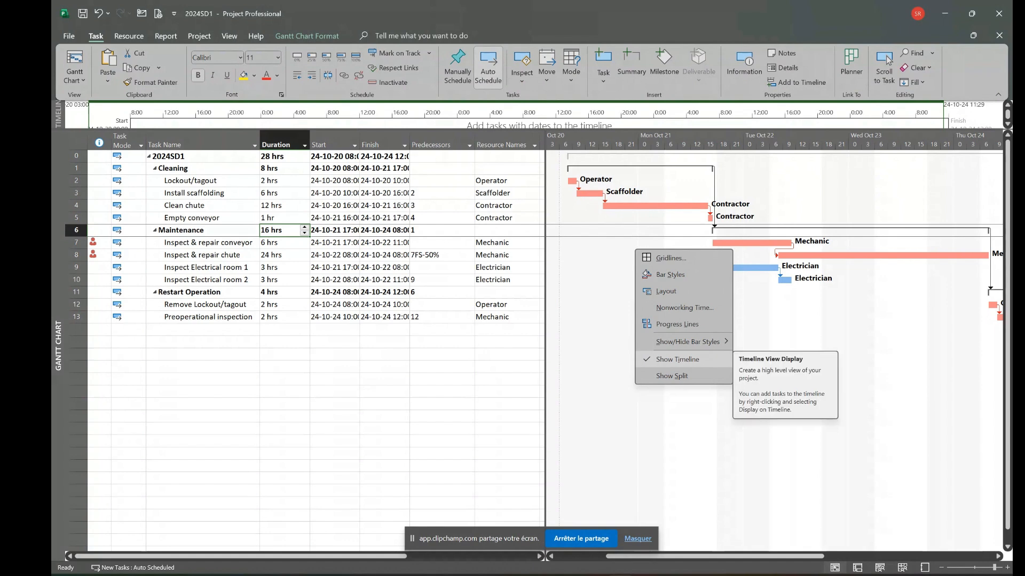
click(676, 359)
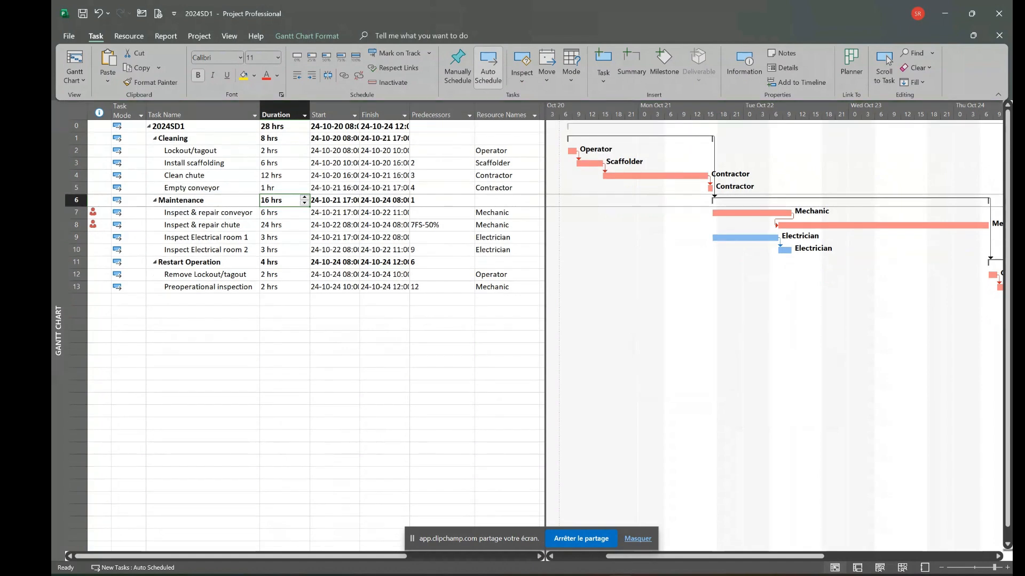
Give the Gantt Rows gridlines a fine dashed line type in the gridline settings
right_click(650, 219)
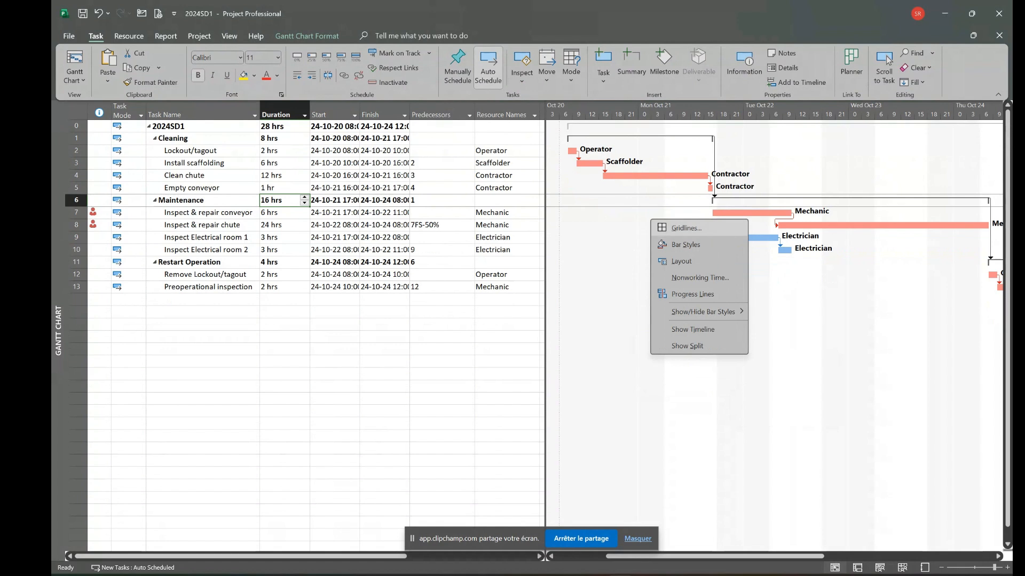
click(685, 228)
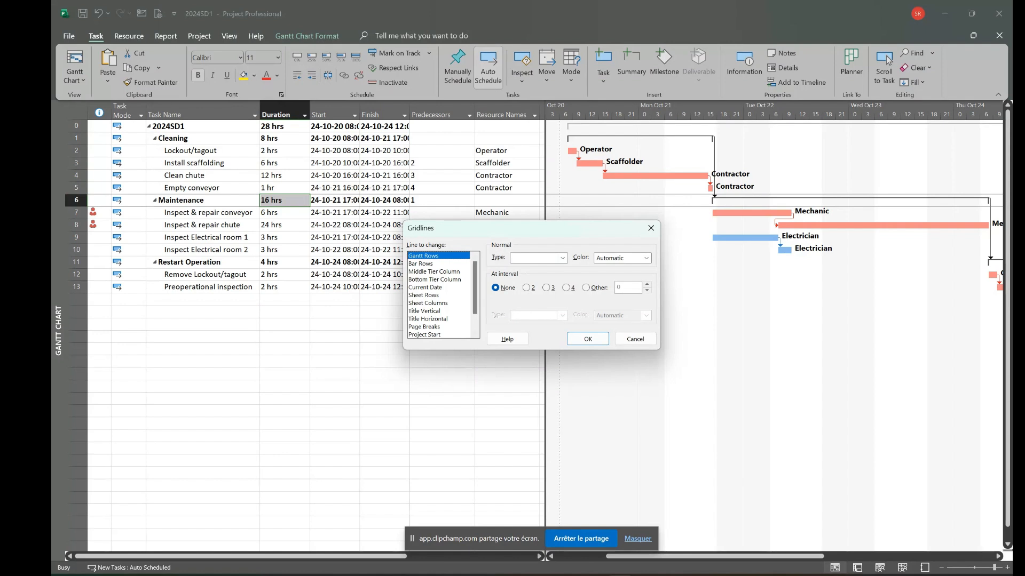
click(421, 264)
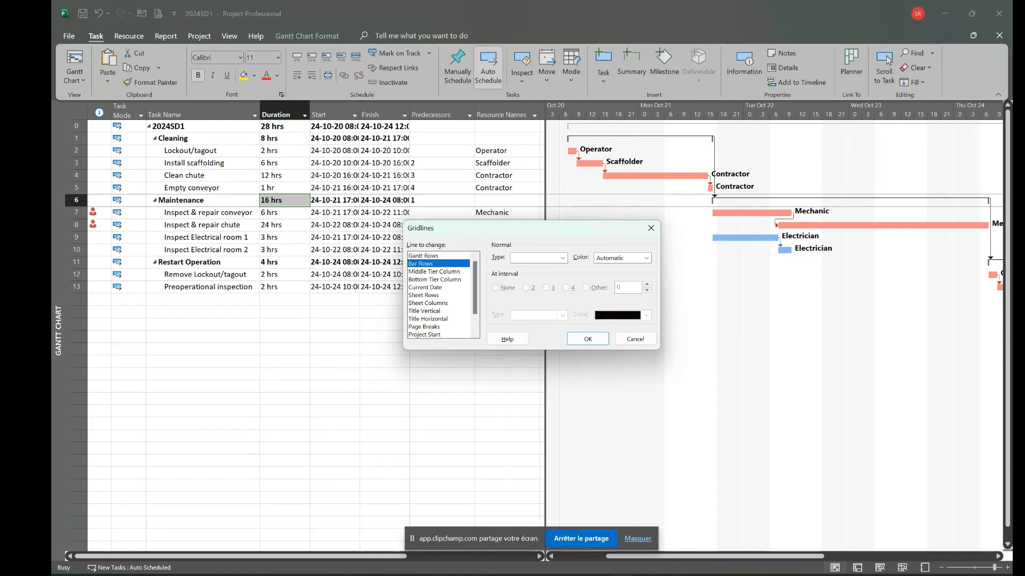
click(423, 256)
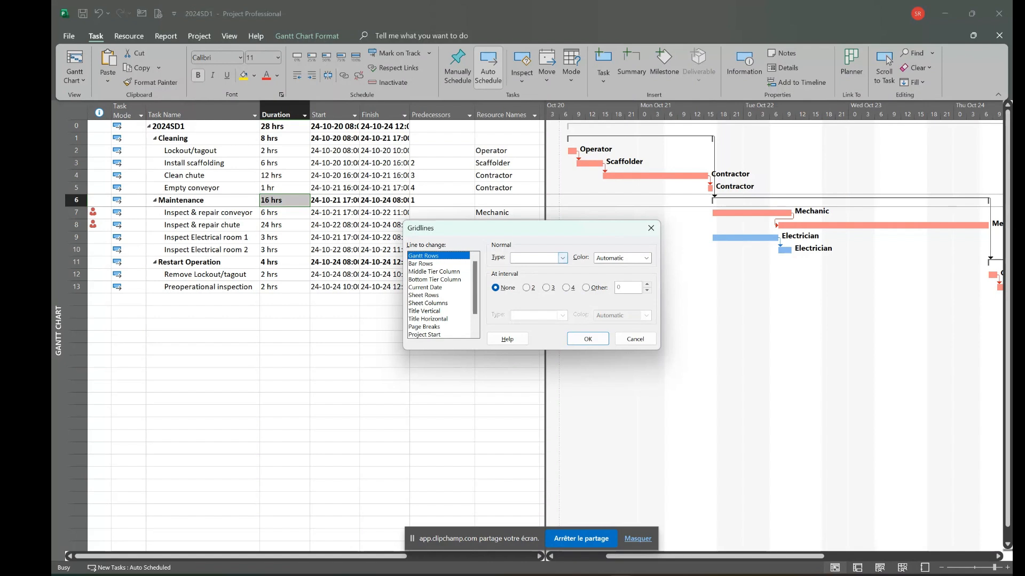
click(562, 258)
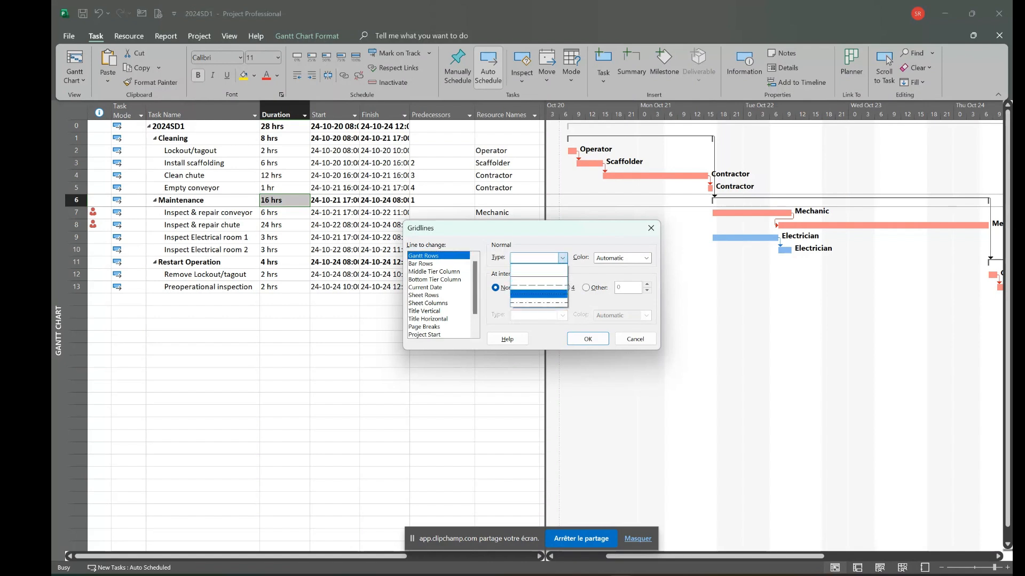
click(538, 294)
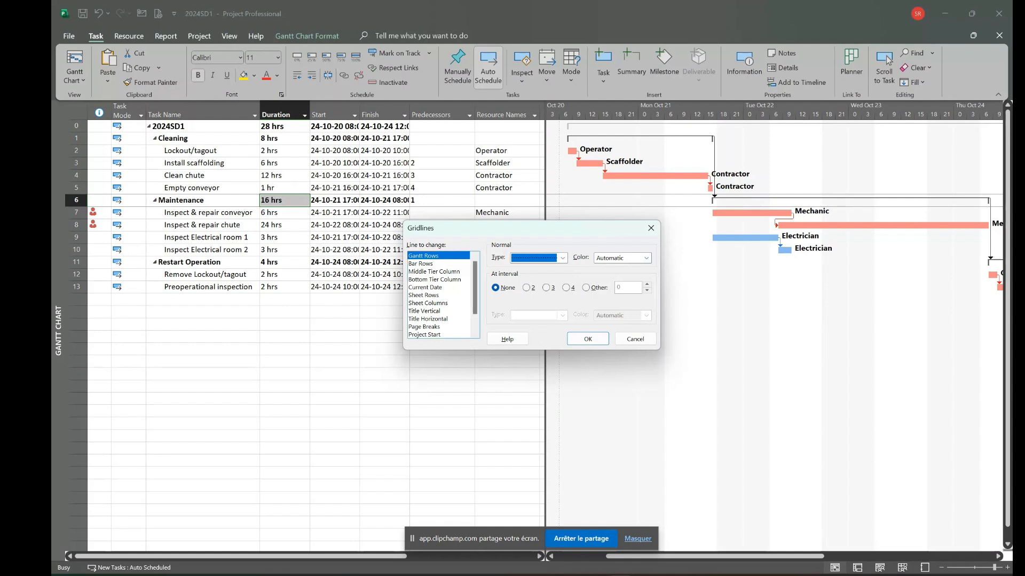
Set the Middle Tier Column gridline color to Automatic, give the Bottom Tier Column gridlines the fine dashed line type, and apply the gridlines
click(434, 272)
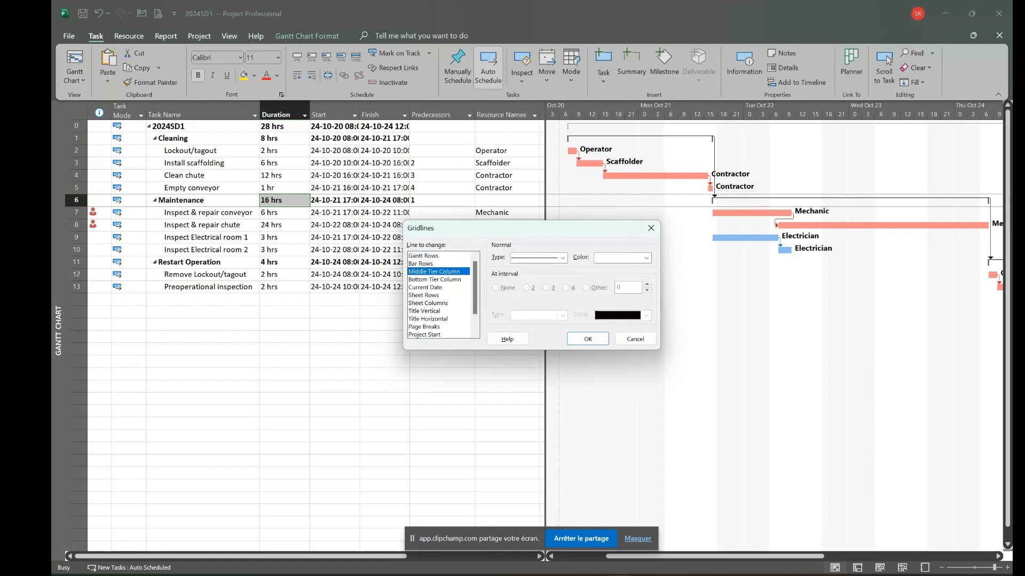
click(646, 258)
click(643, 272)
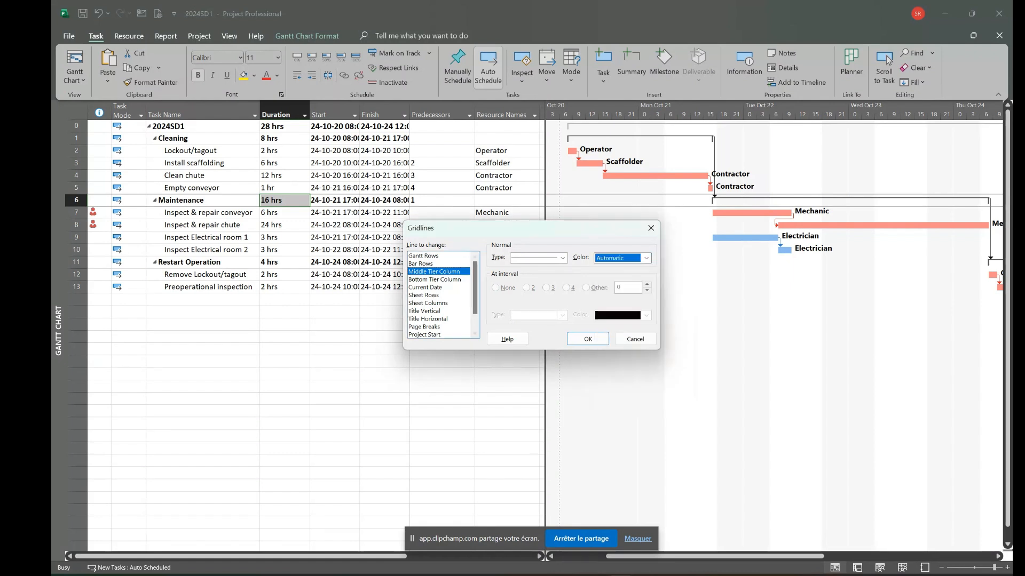
click(435, 279)
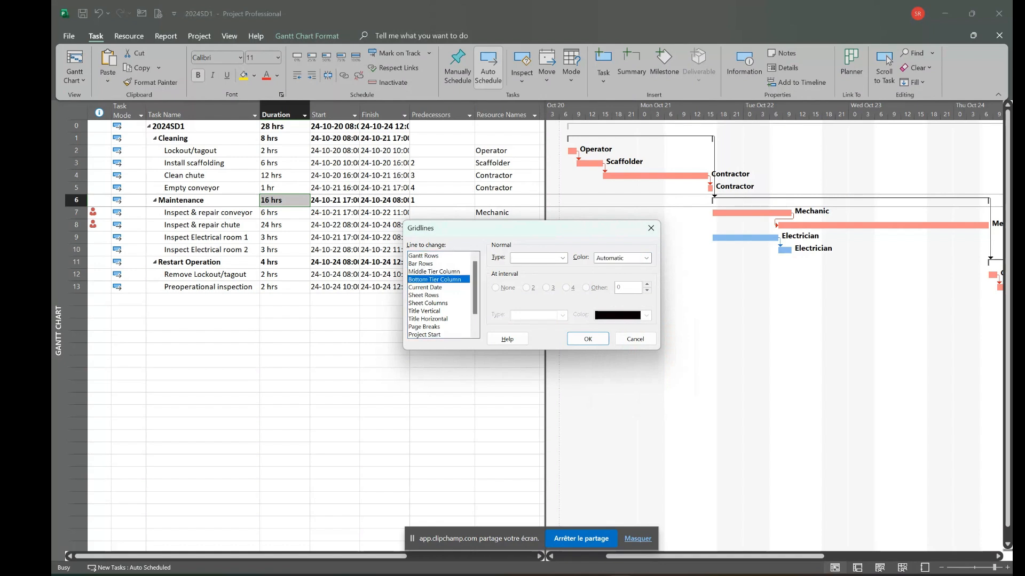
click(563, 259)
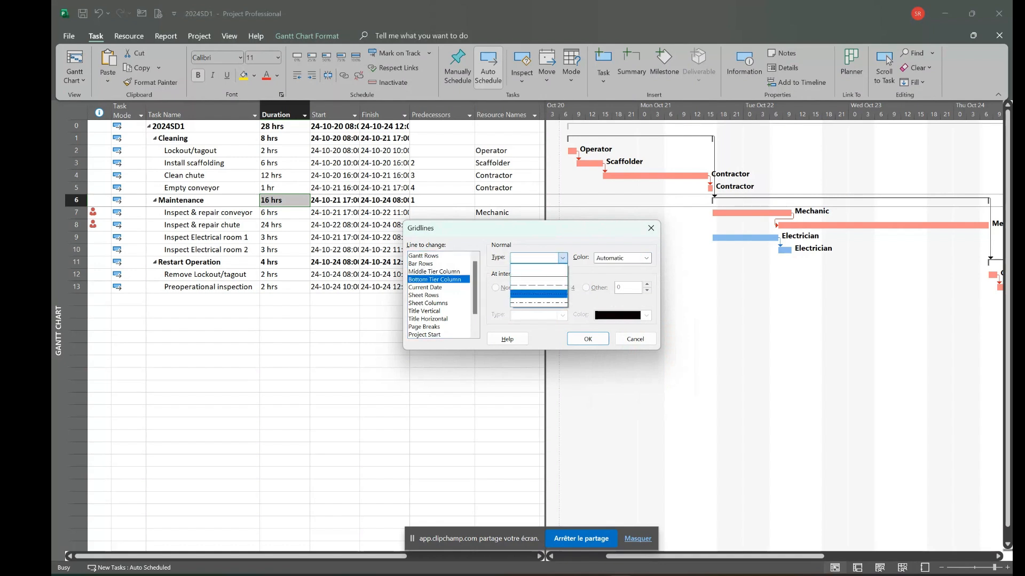
click(539, 294)
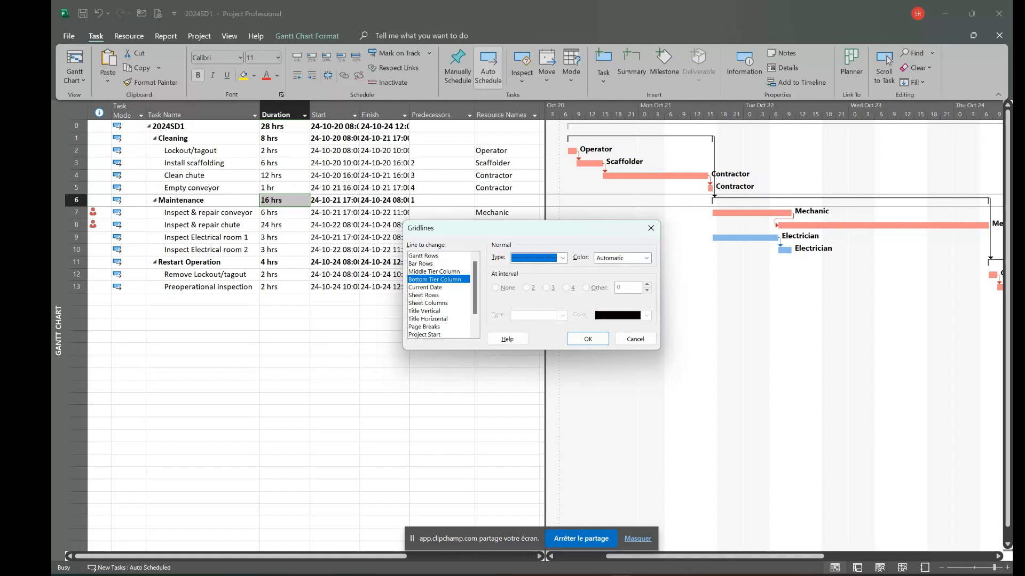
click(588, 339)
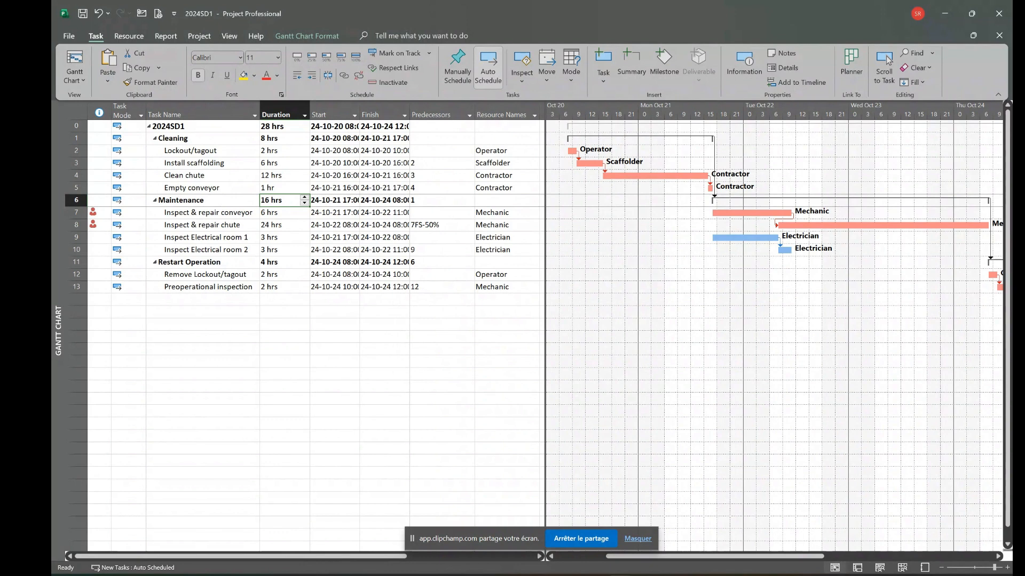
Set the calendar used for the Gantt chart's non-working time shading to 12h Day
right_click(615, 197)
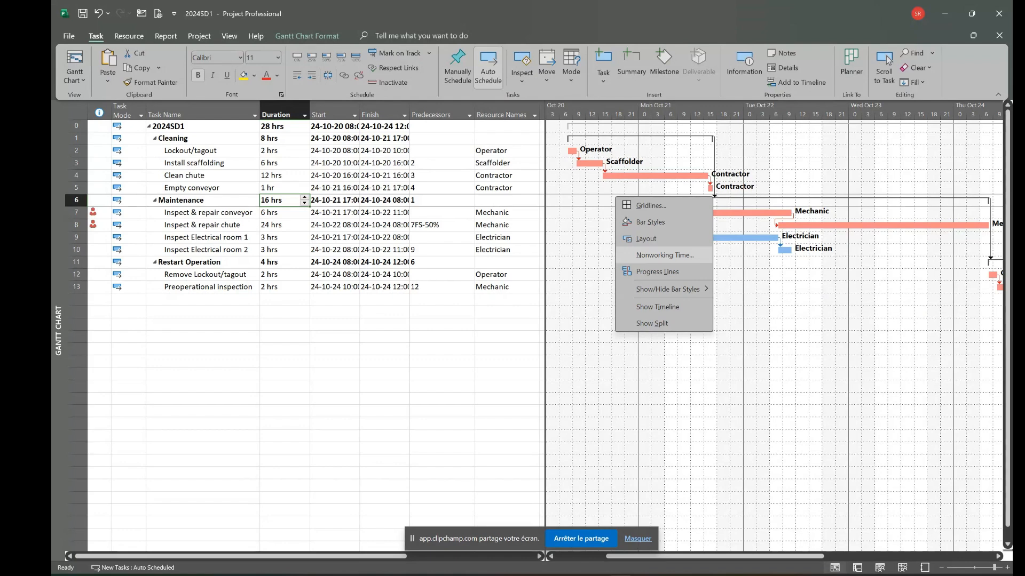
click(665, 255)
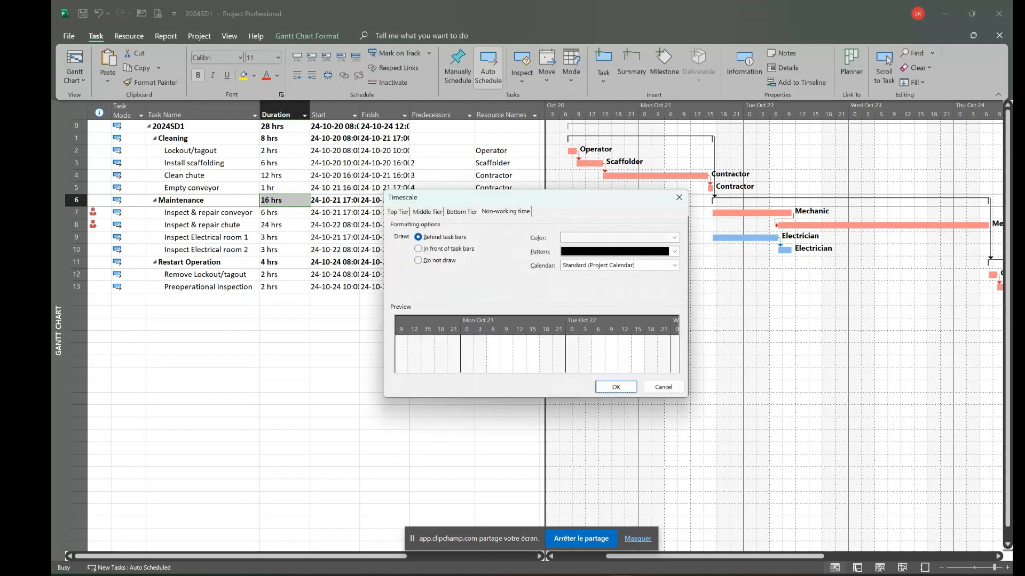
click(674, 265)
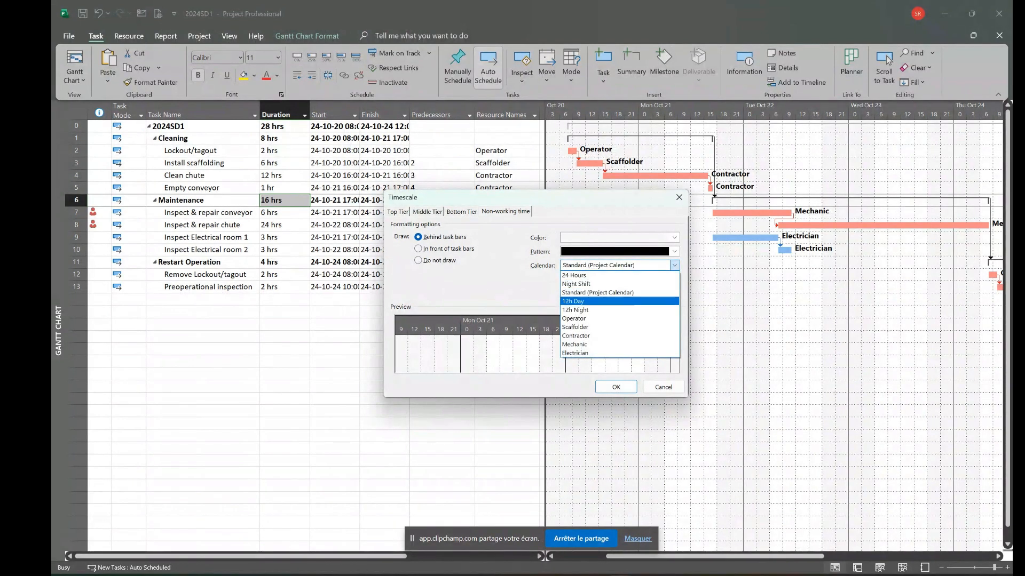
click(573, 301)
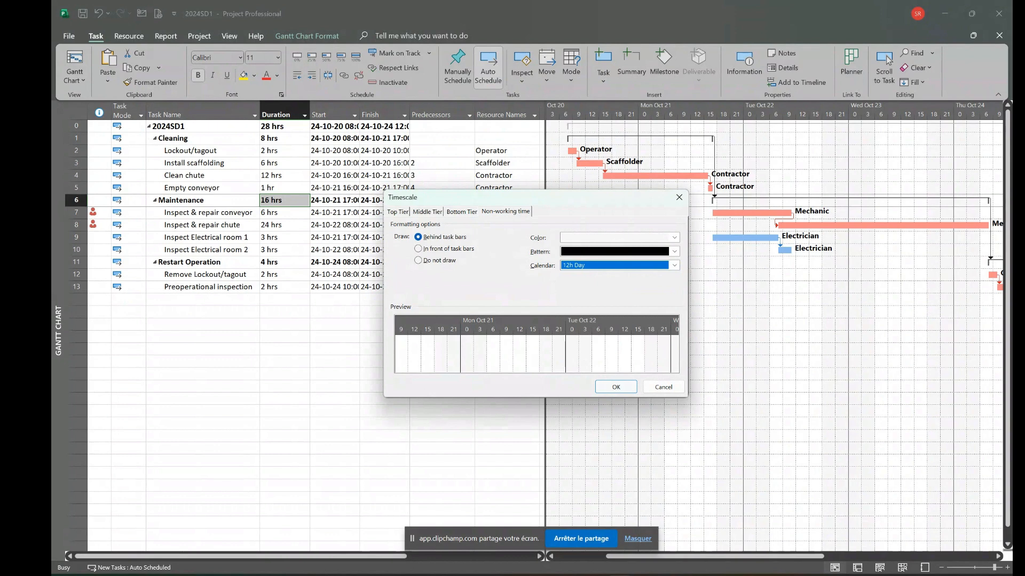
click(616, 387)
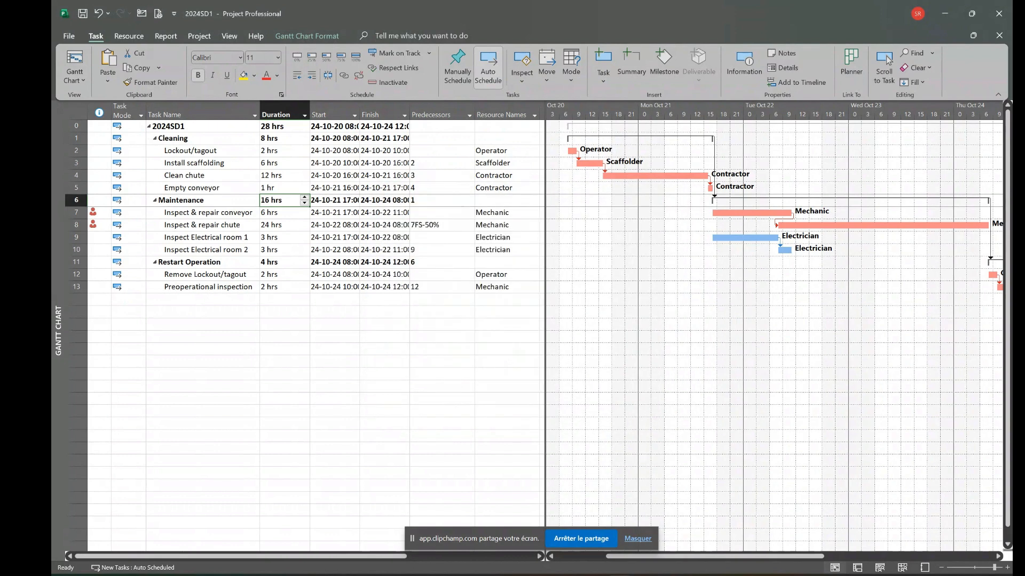